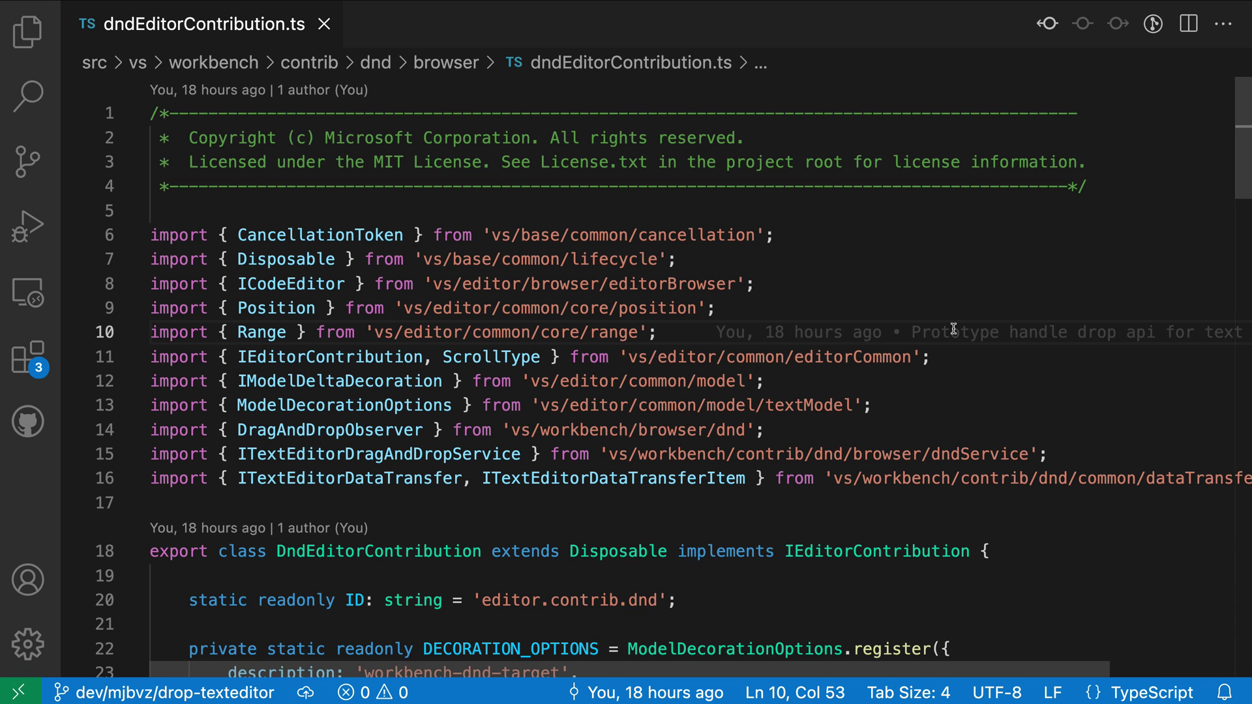
- Open the Settings editor with Cmd+, to look for the zoom settings
{"action": "key", "text": "super+comma"}
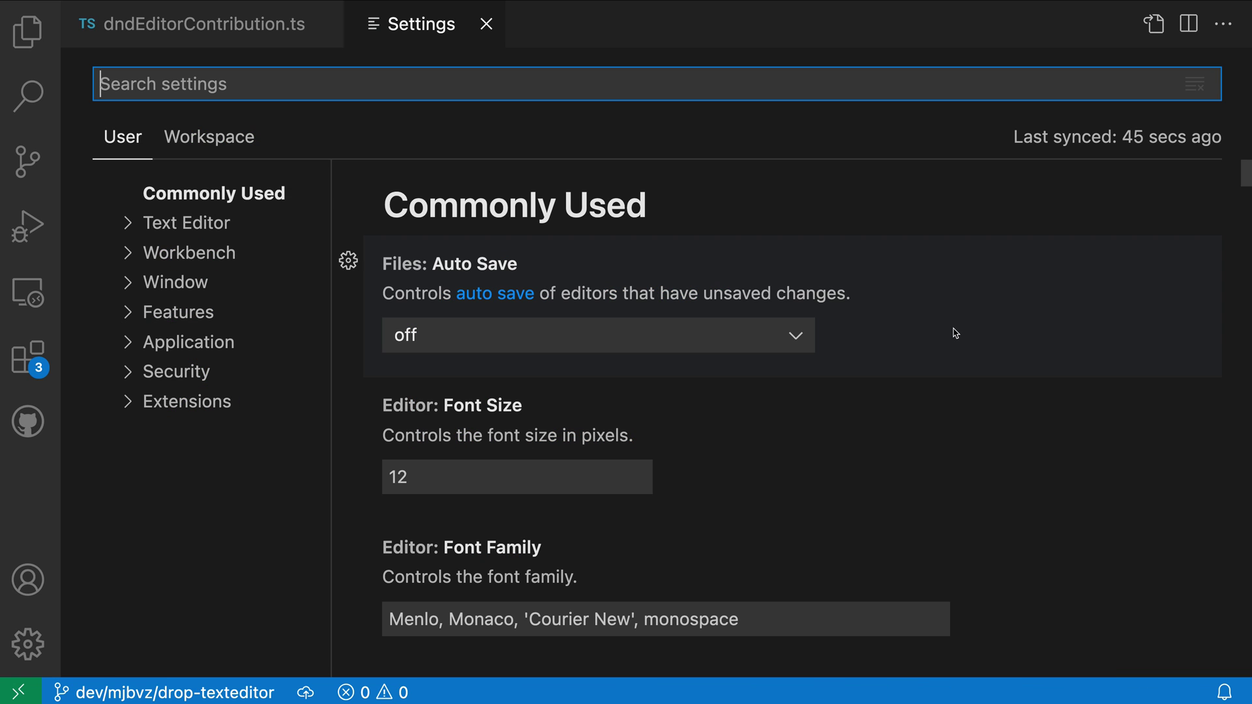
{"action": "type", "text": "zoom"}
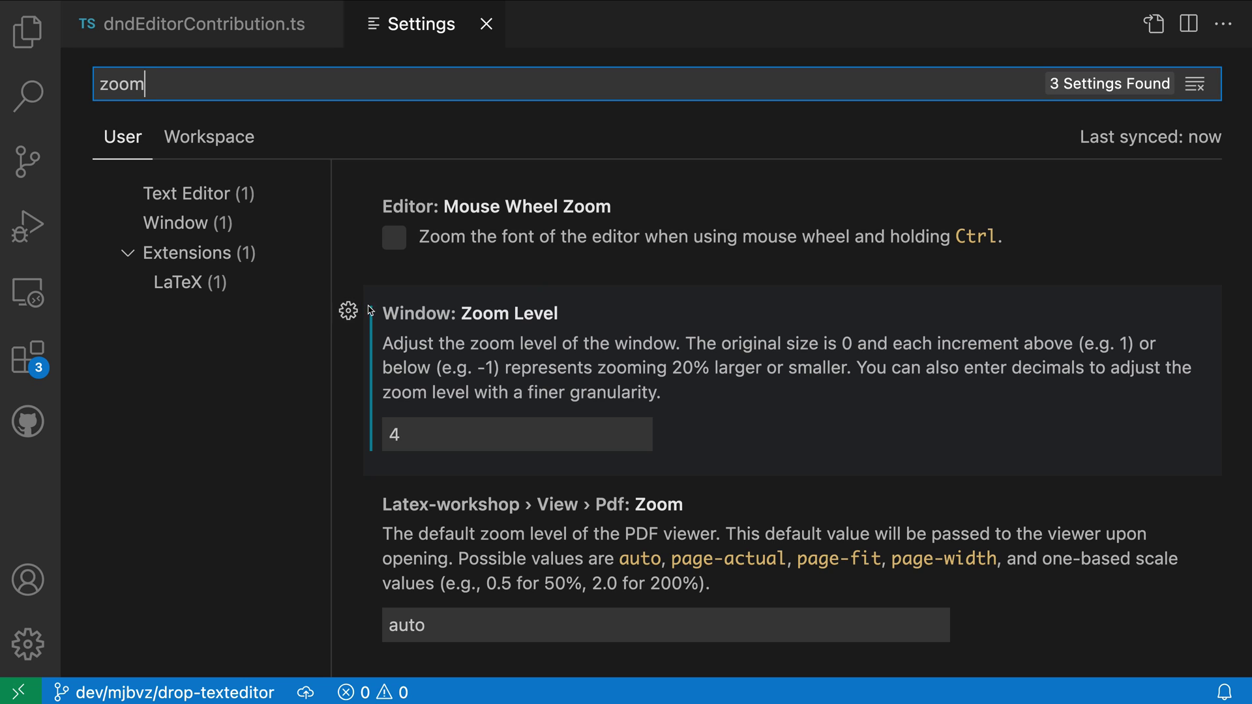
- Turn off Sync This Setting for Window: Zoom Level from its gear menu
{"action": "left_click", "coordinate": [349, 311]}
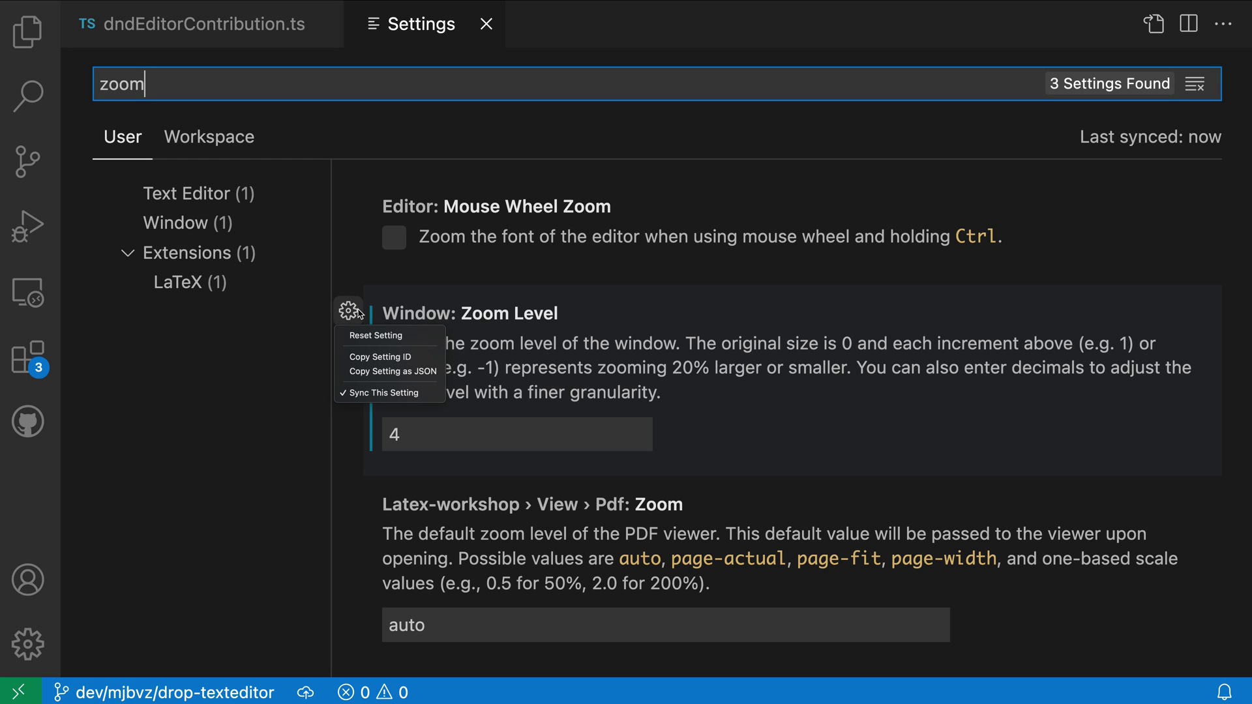
{"action": "left_click", "coordinate": [392, 393]}
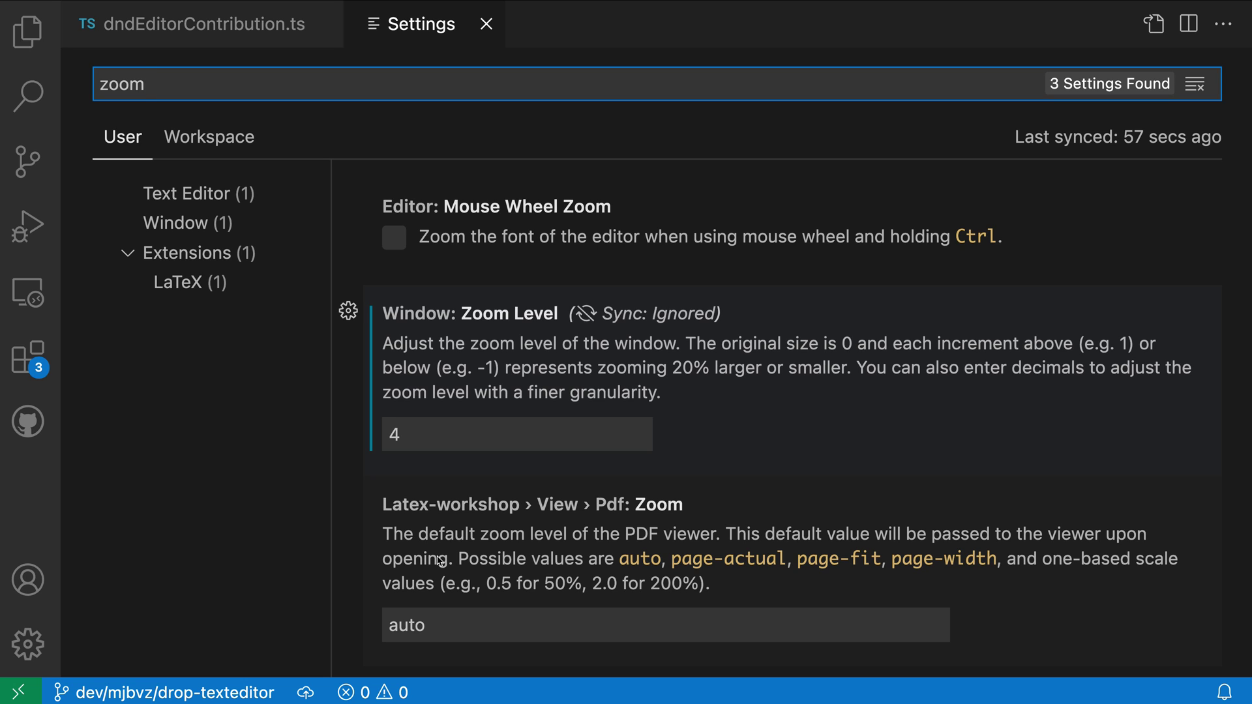
{"action": "left_click", "coordinate": [349, 311]}
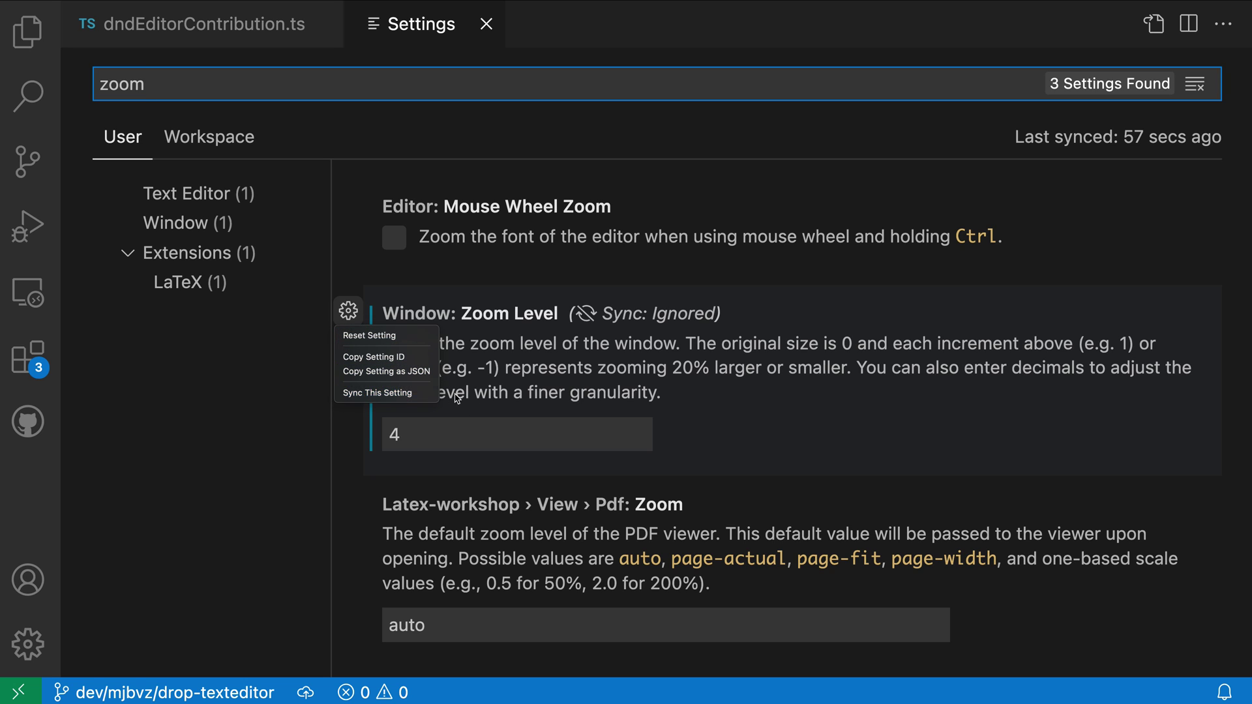
{"action": "left_click", "coordinate": [551, 392]}
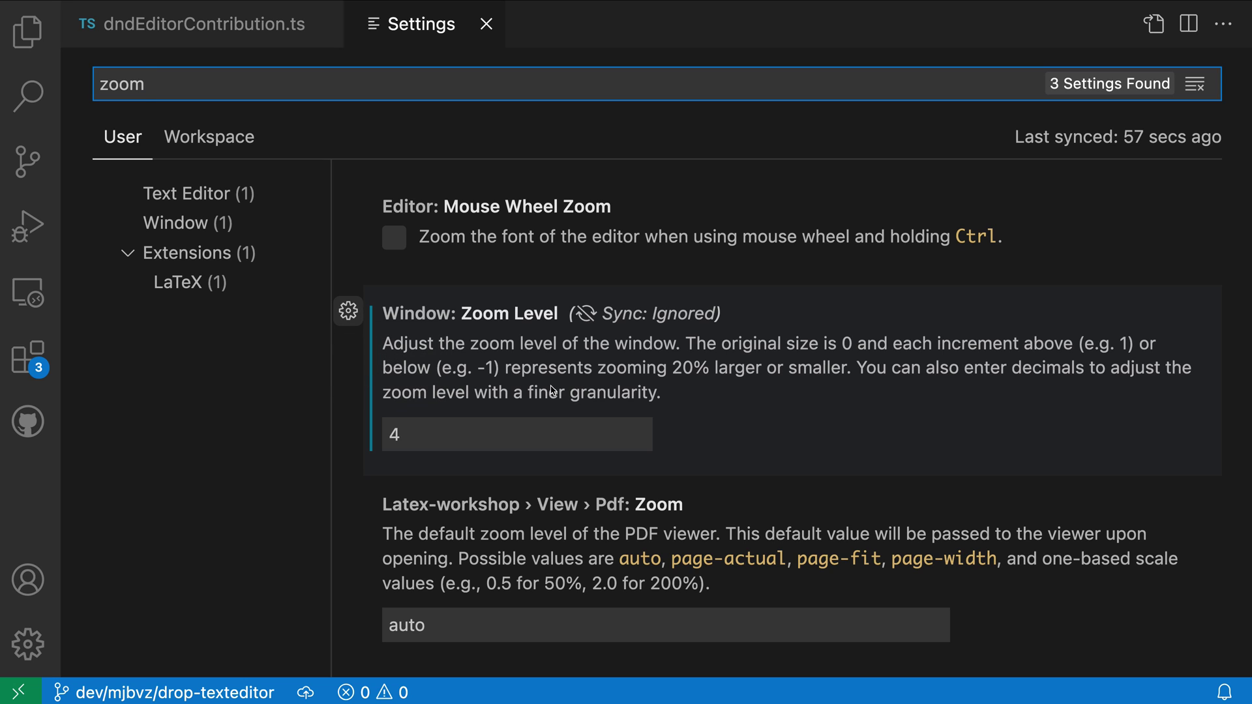